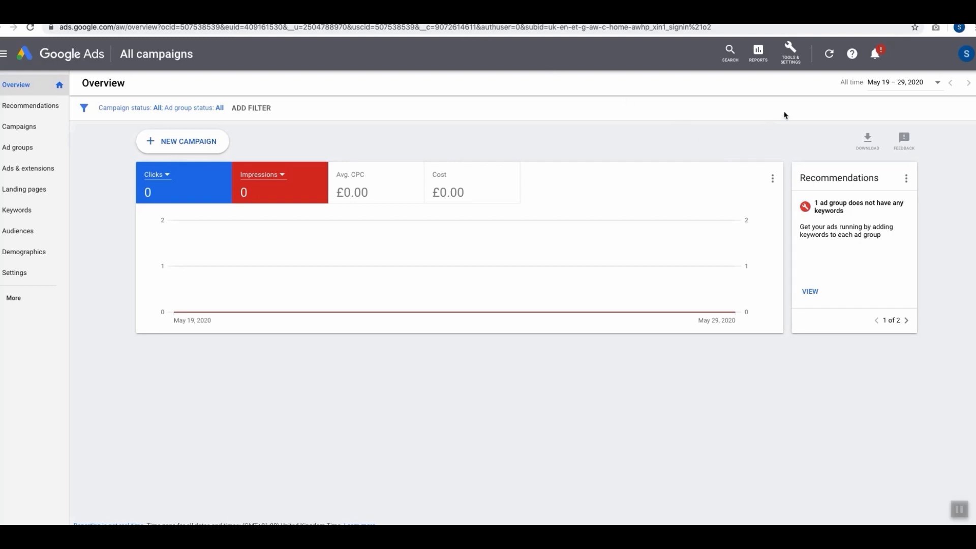
# Go to Keyword Planner from the Tools & Settings menu under Planning
pyautogui.click(794, 65)
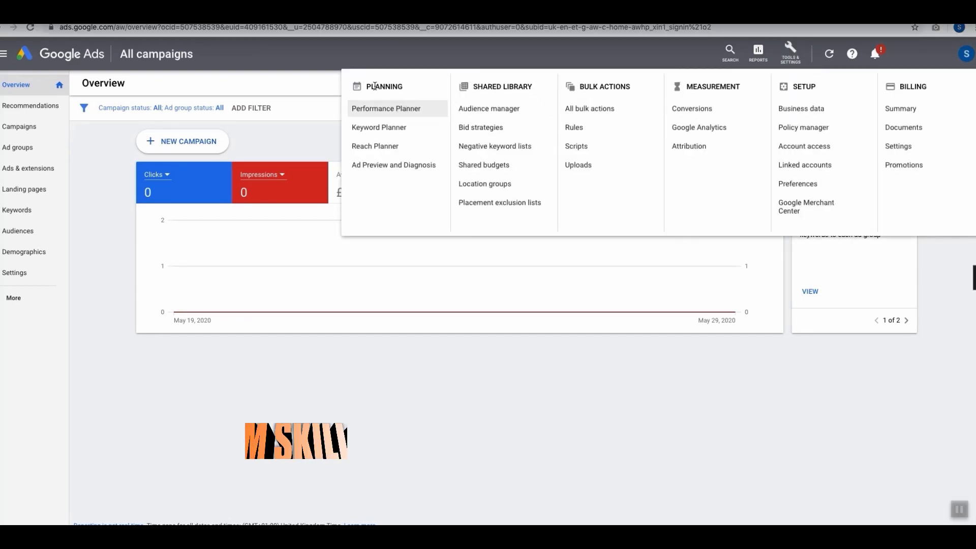
pyautogui.click(399, 130)
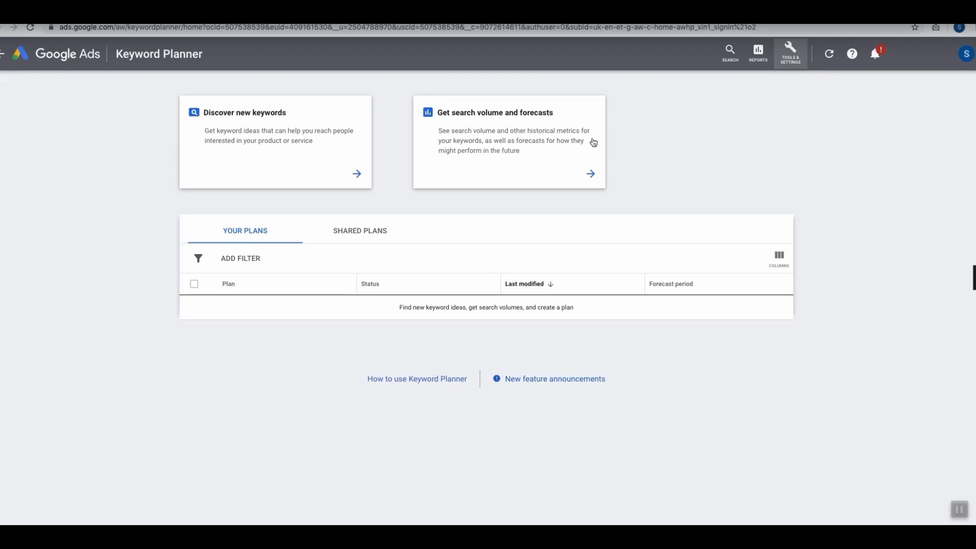
# Discover new keywords using the seed keyword 'yoga mat' and get results
pyautogui.click(333, 146)
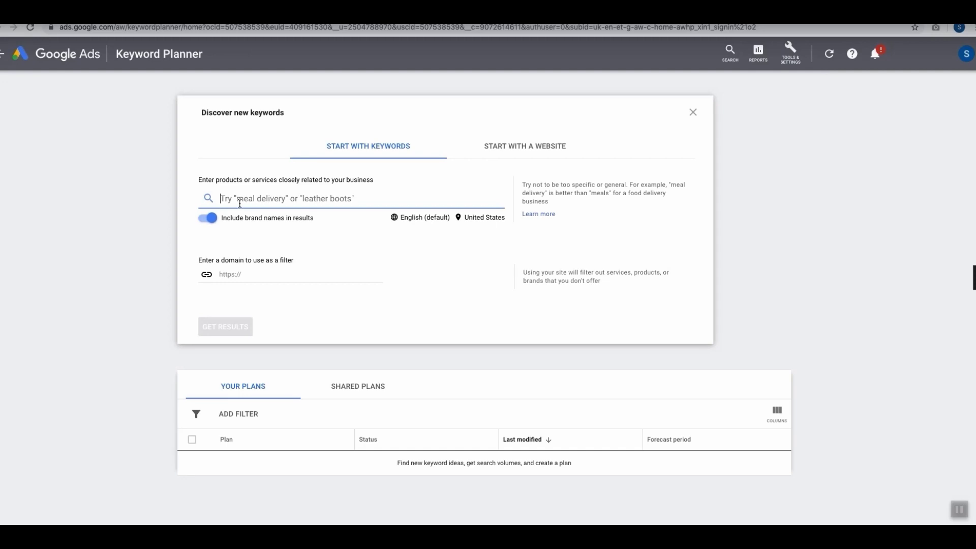
pyautogui.write('yoga m')
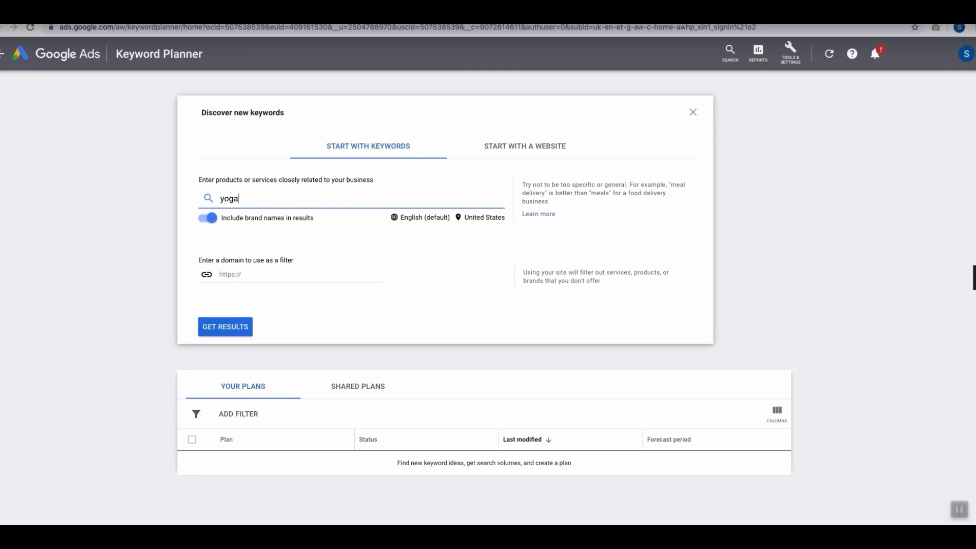
pyautogui.write('at')
pyautogui.click(241, 332)
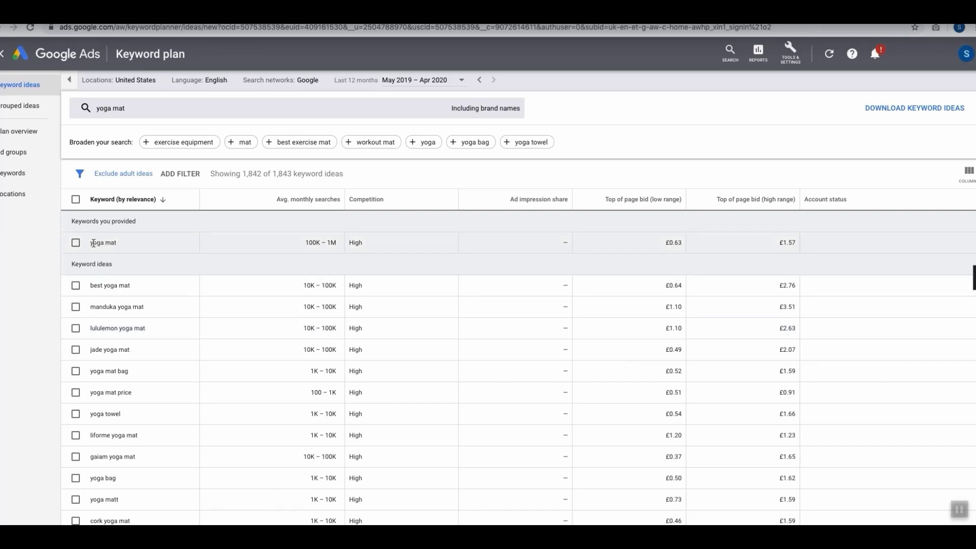
# Highlight the yoga mat, best, manduka and jade yoga mat, yoga bag and cork yoga mat ideas
pyautogui.moveTo(88, 245); pyautogui.dragTo(120, 245)
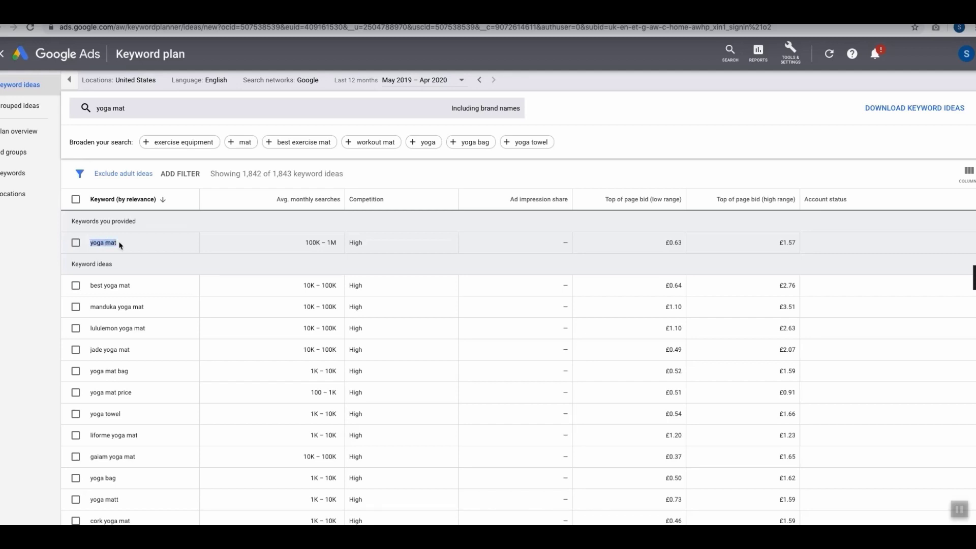
pyautogui.tripleClick(117, 286)
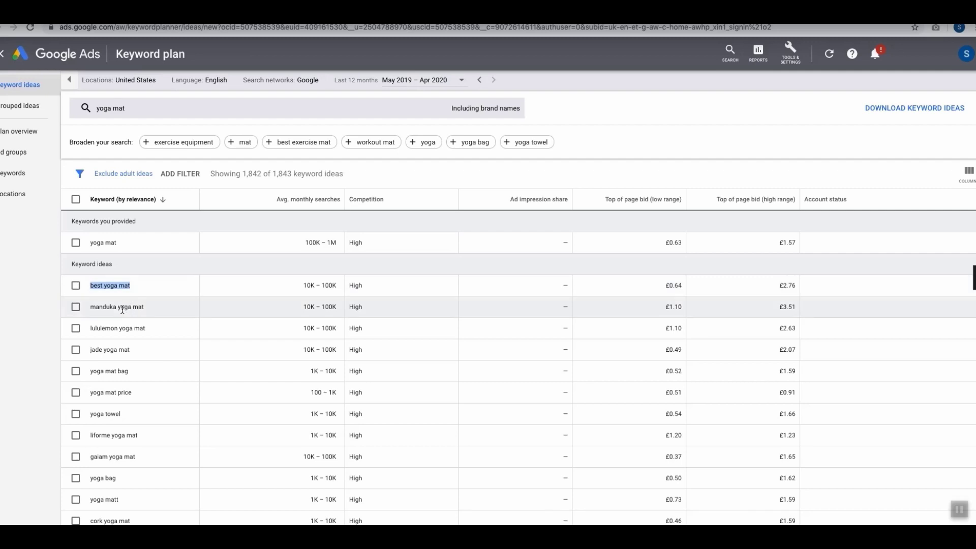
pyautogui.tripleClick(121, 308)
pyautogui.tripleClick(116, 349)
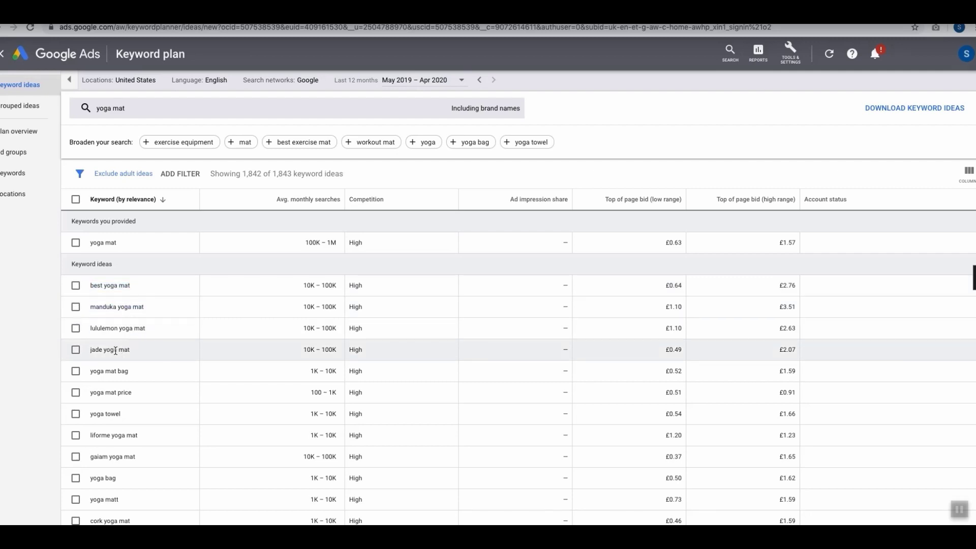
pyautogui.tripleClick(107, 478)
pyautogui.tripleClick(116, 520)
# Highlight the travel yoga mat idea and scroll through the rest of the idea table
pyautogui.scroll(-1, 116, 521)
pyautogui.tripleClick(113, 523)
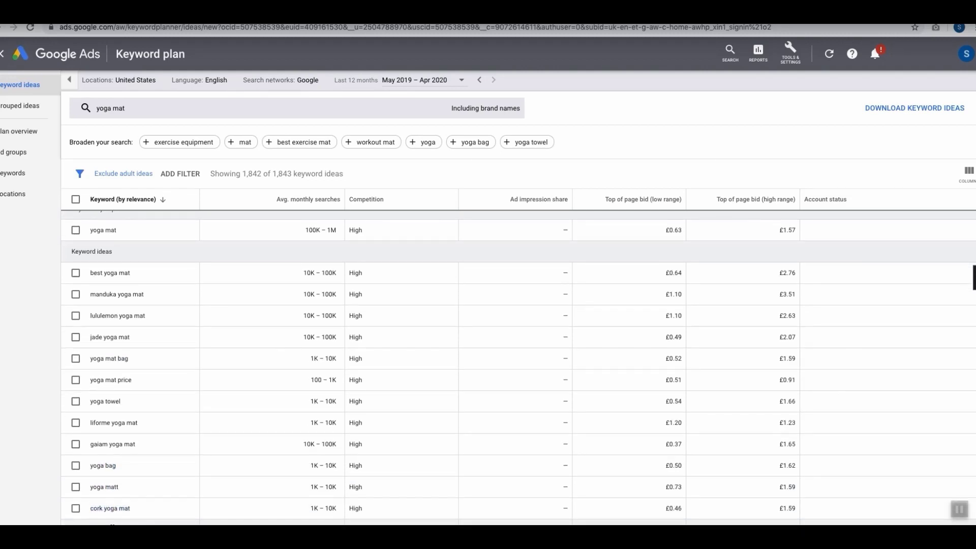
pyautogui.scroll(-3, 179, 429)
pyautogui.scroll(-5, 179, 428)
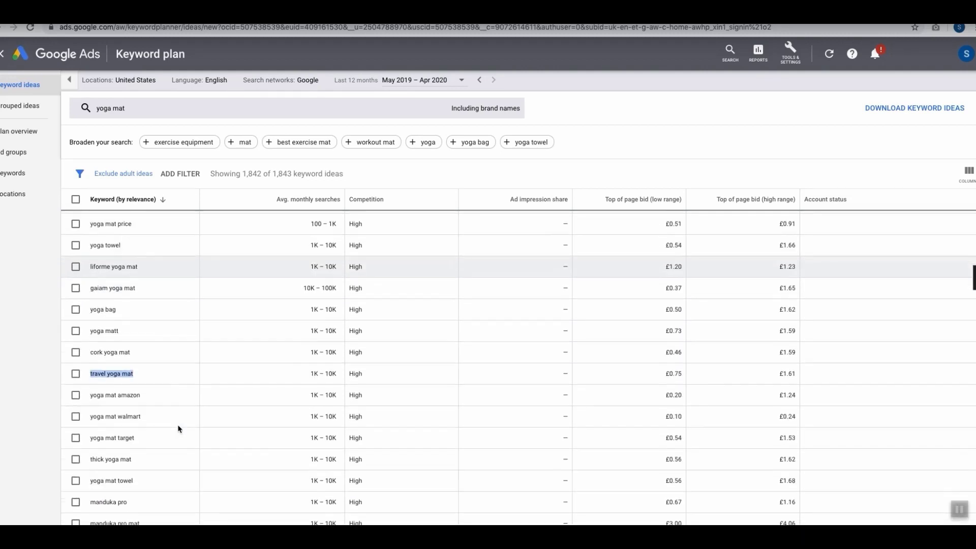
pyautogui.scroll(5, 179, 429)
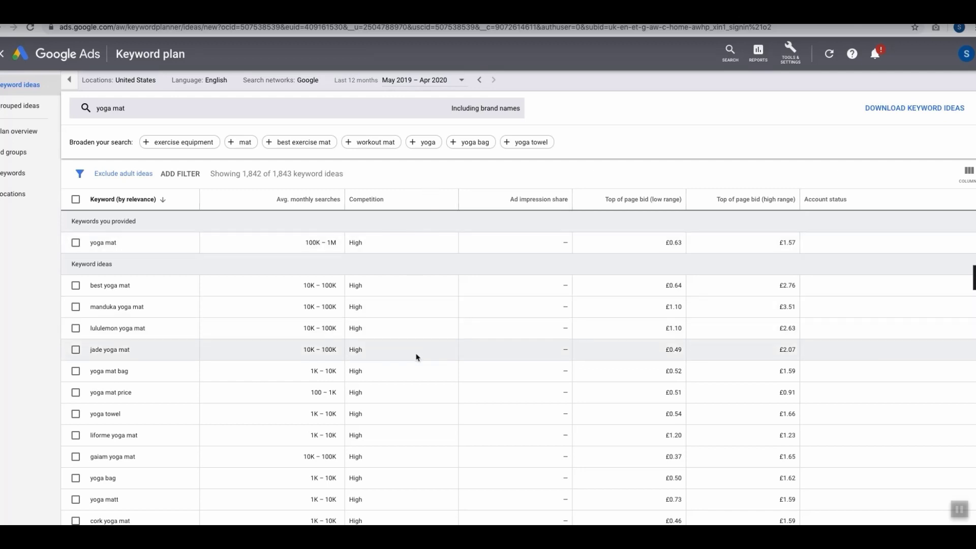
pyautogui.scroll(-3, 424, 403)
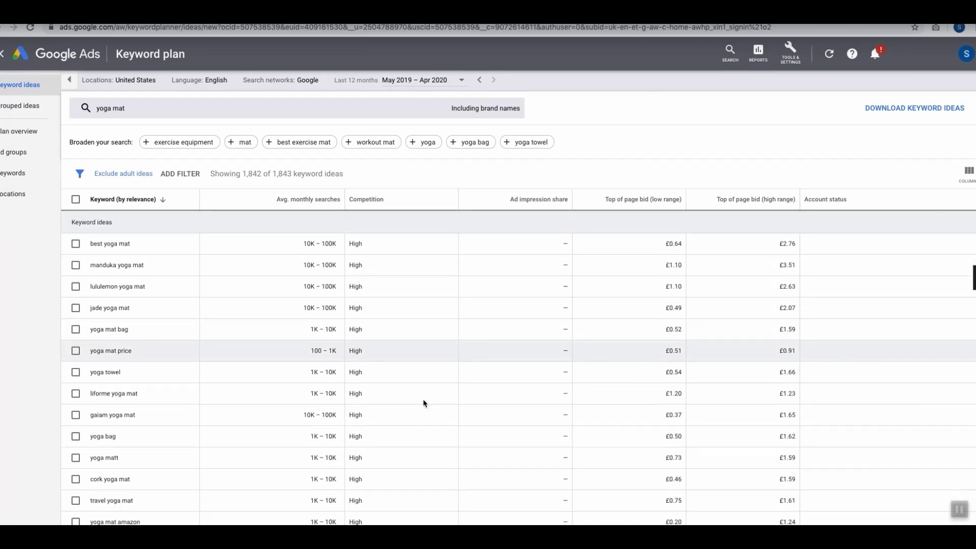
pyautogui.scroll(3, 425, 403)
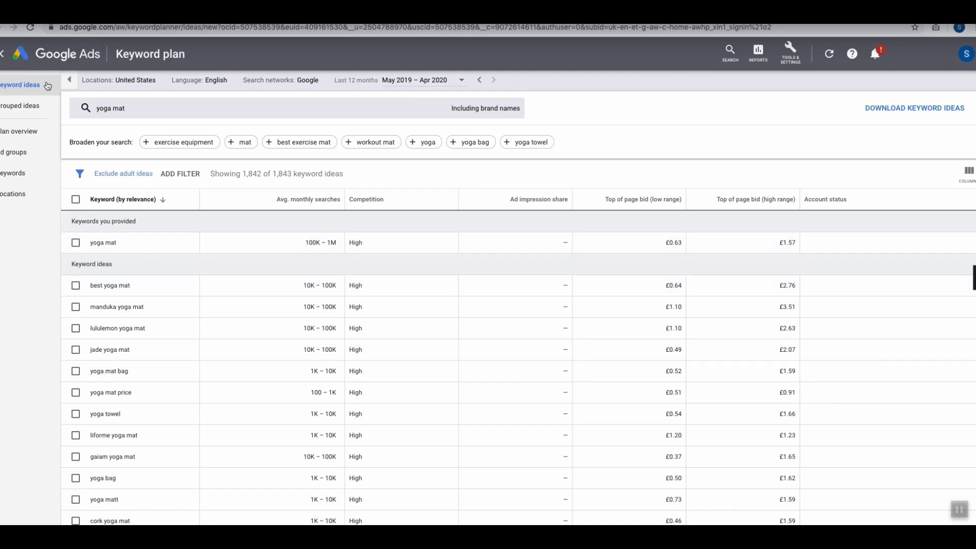
# Return to Keyword Planner home and begin a new discovery starting from a website
pyautogui.click(4, 56)
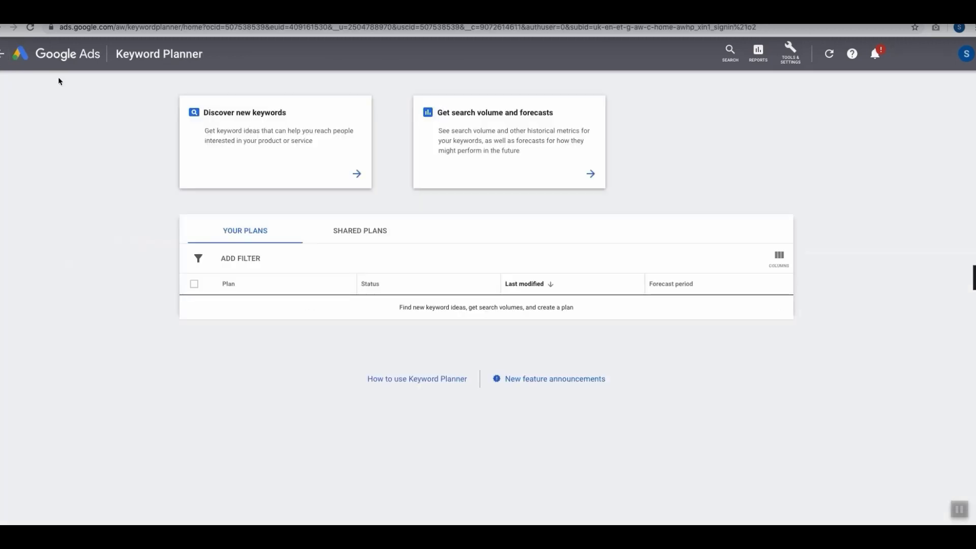
pyautogui.click(254, 136)
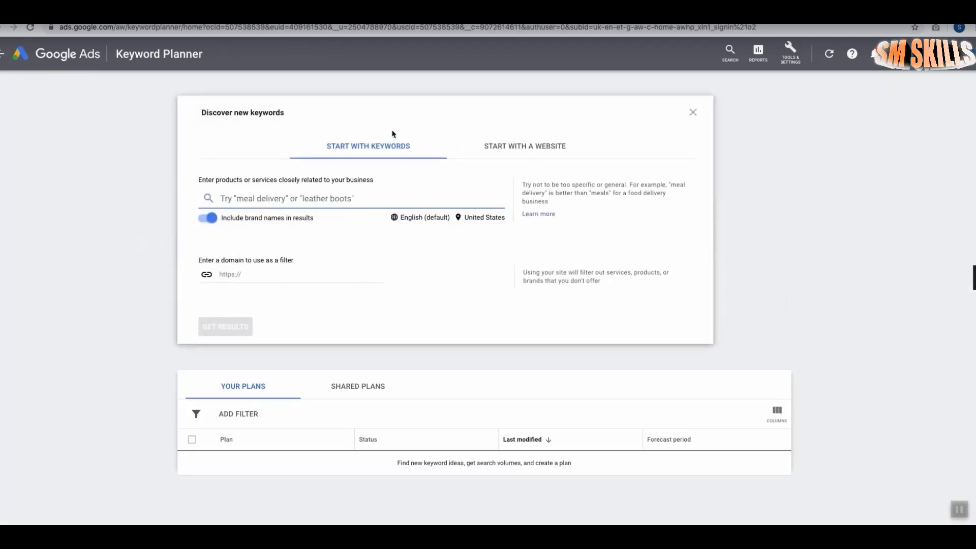
pyautogui.click(547, 159)
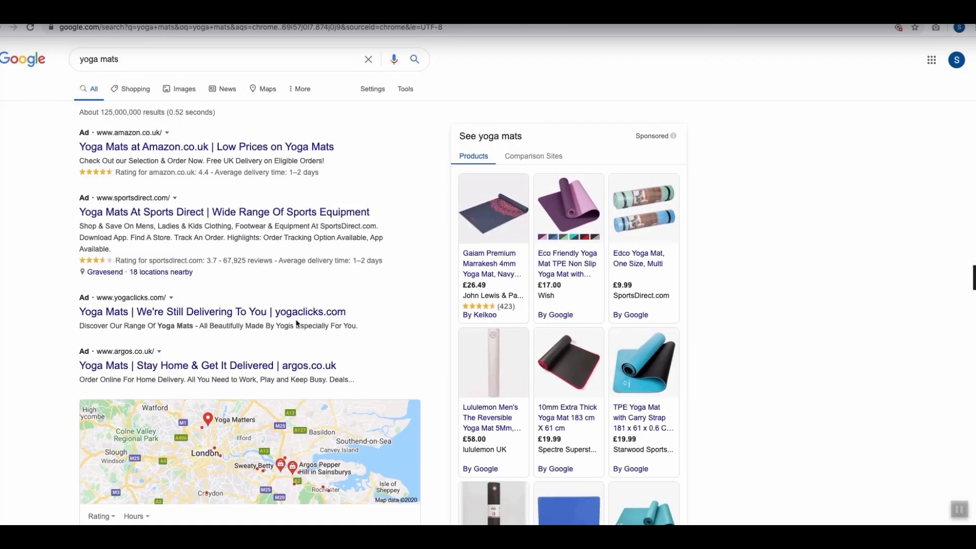
# Copy the link address of the Yogamatters organic result for 'yoga mats'
pyautogui.scroll(-10, 297, 323)
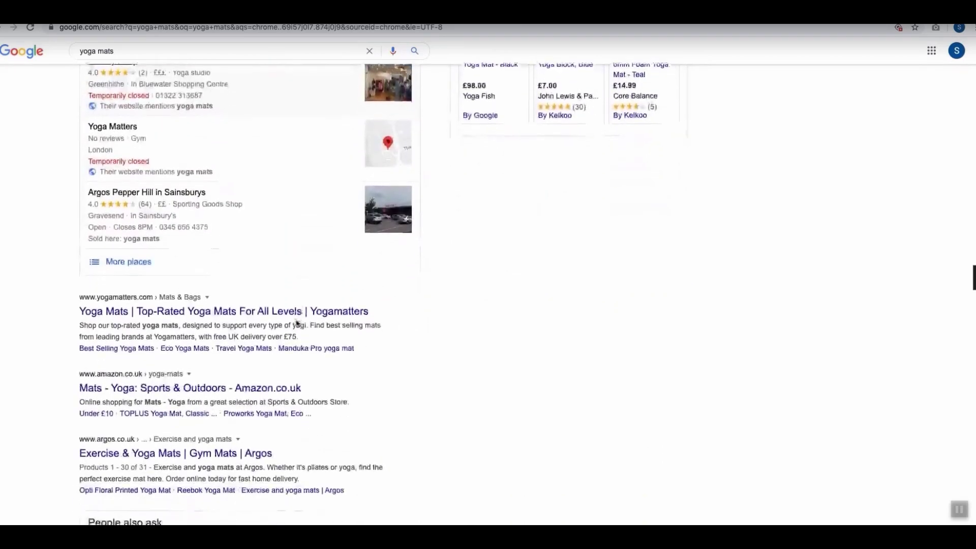
pyautogui.scroll(-2, 297, 324)
pyautogui.scroll(-2, 297, 324)
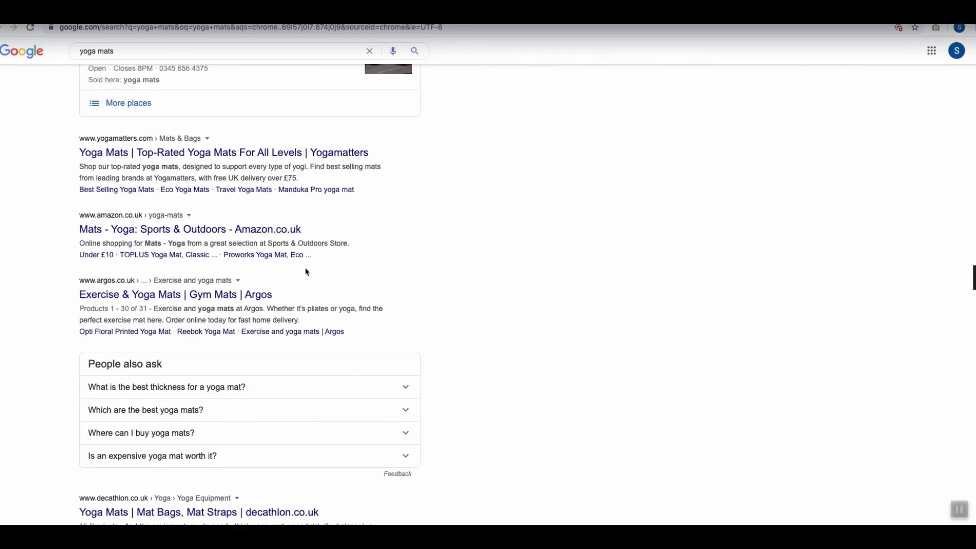
pyautogui.rightClick(227, 155)
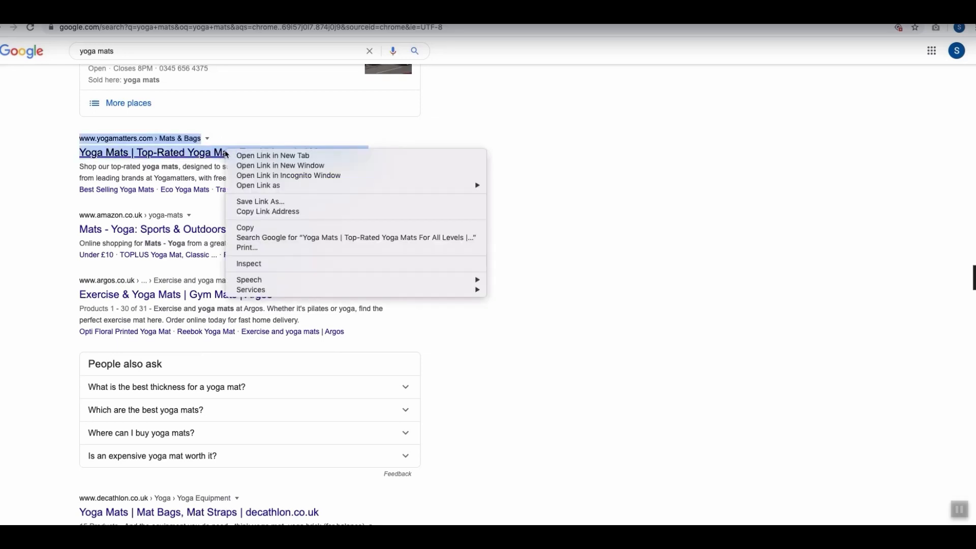
pyautogui.click(273, 212)
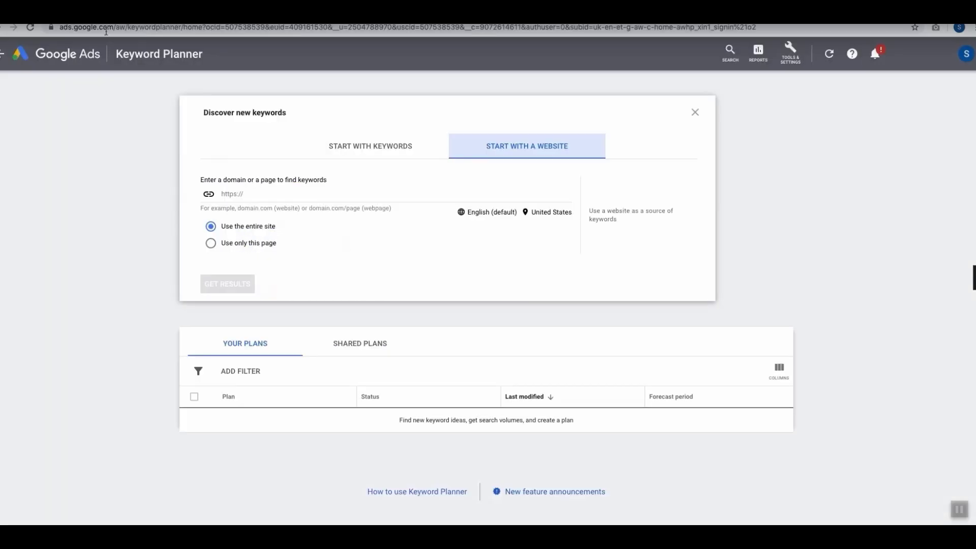
# Paste the Yogamatters yoga-mats page URL as the source, limited to only this page
pyautogui.click(271, 196)
pyautogui.press('super+v')
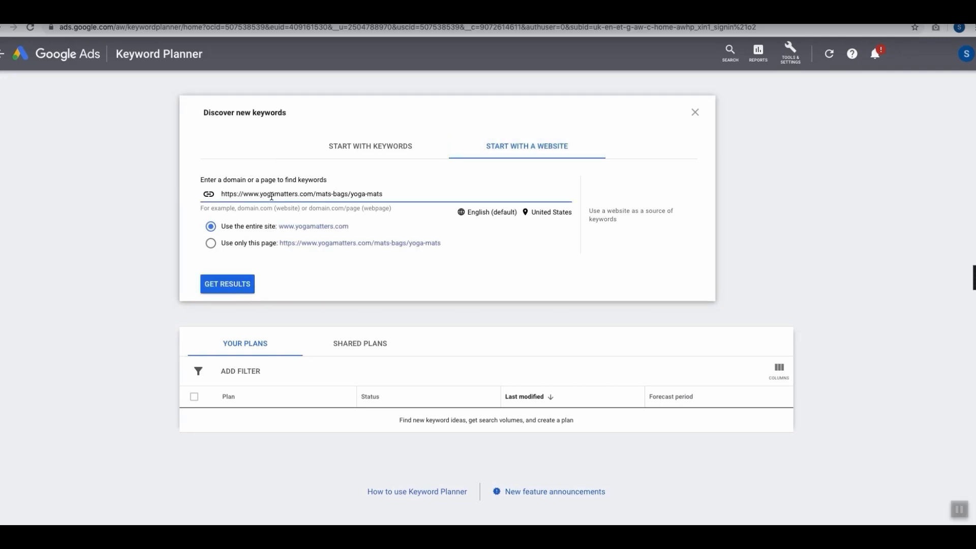
pyautogui.click(233, 244)
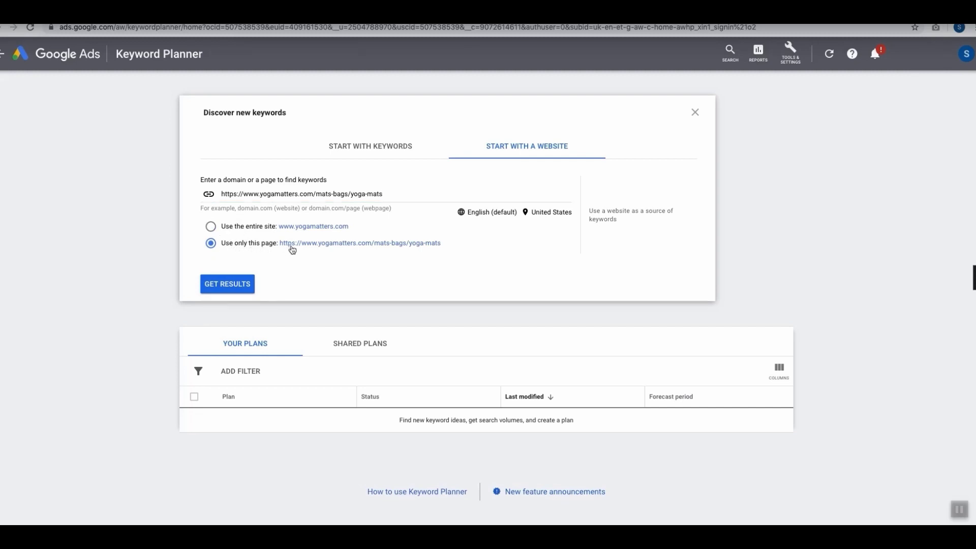
# Generate the 775 keyword ideas from the Yogamatters page and scroll through them
pyautogui.click(225, 291)
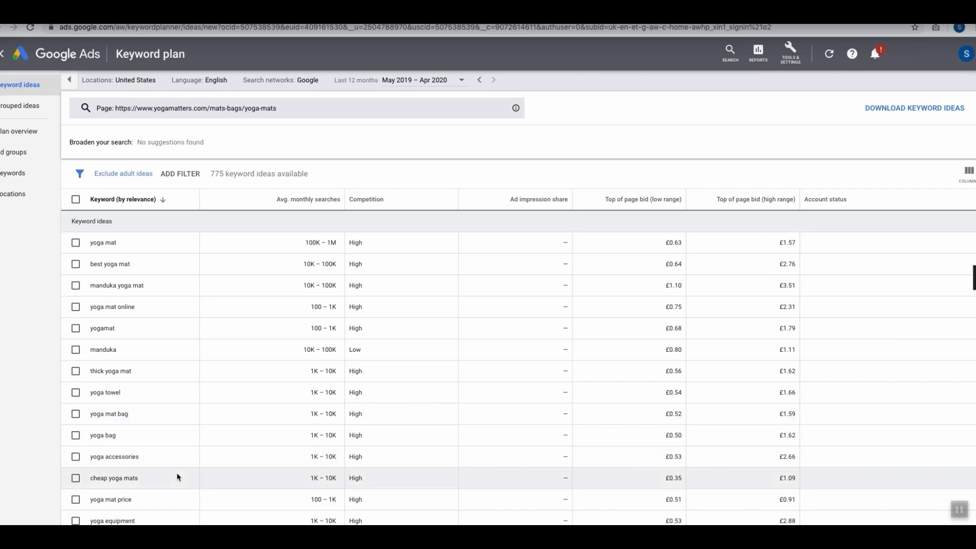
pyautogui.scroll(-2, 114, 468)
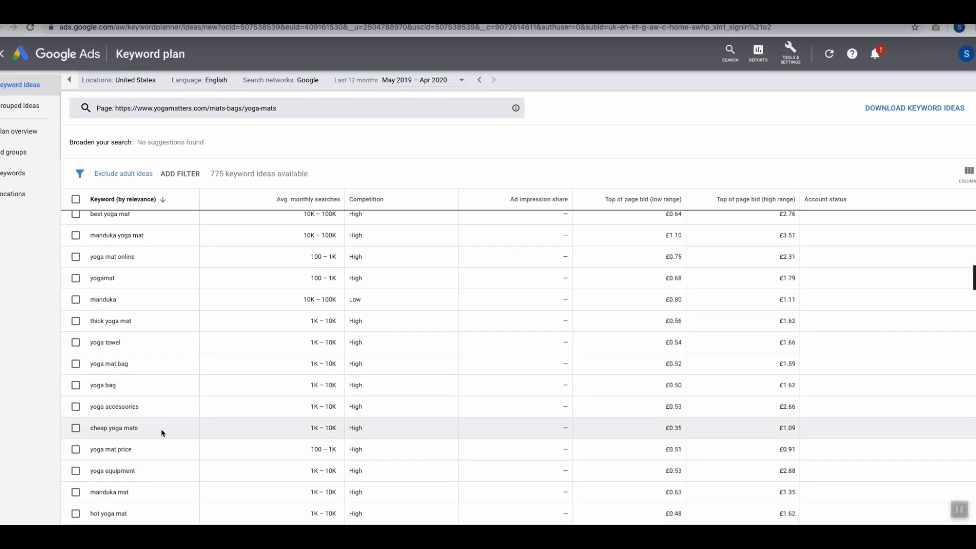
pyautogui.scroll(-4, 161, 431)
pyautogui.scroll(-3, 162, 432)
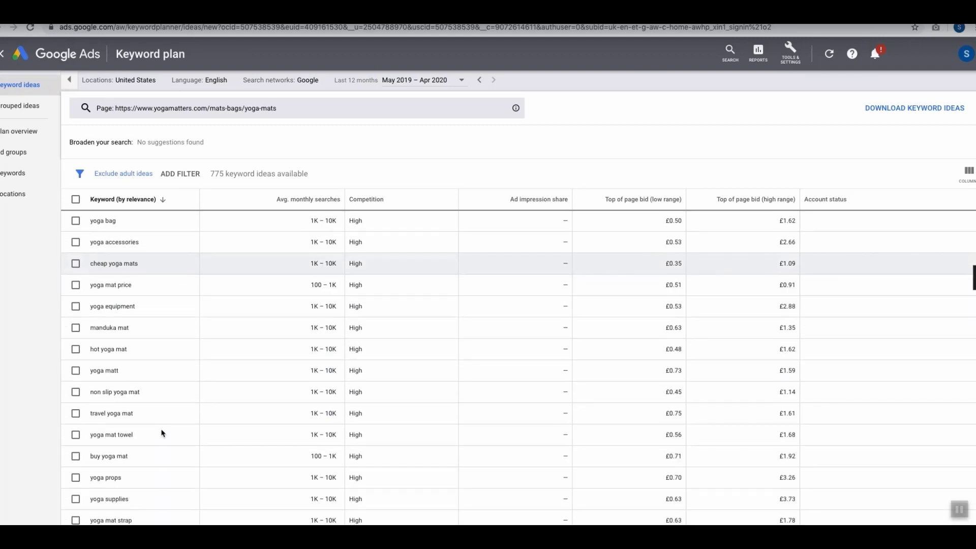
pyautogui.scroll(8, 161, 433)
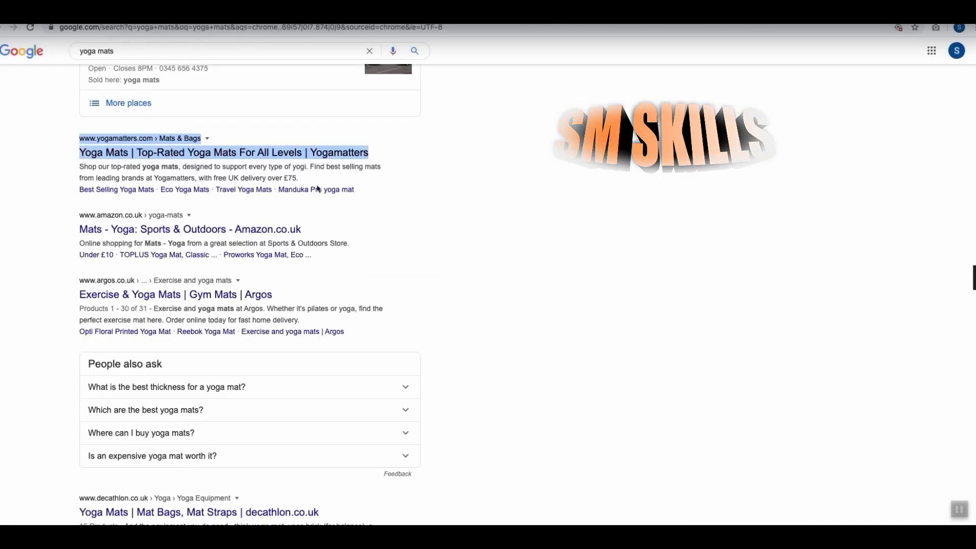
# Clear the highlighted Yogamatters text on the 'yoga mats' search results page
pyautogui.click(457, 211)
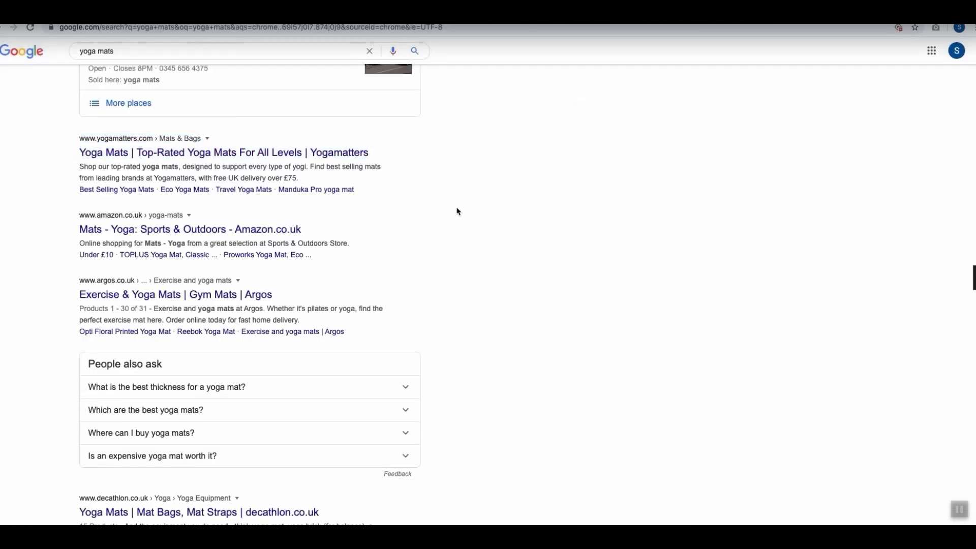